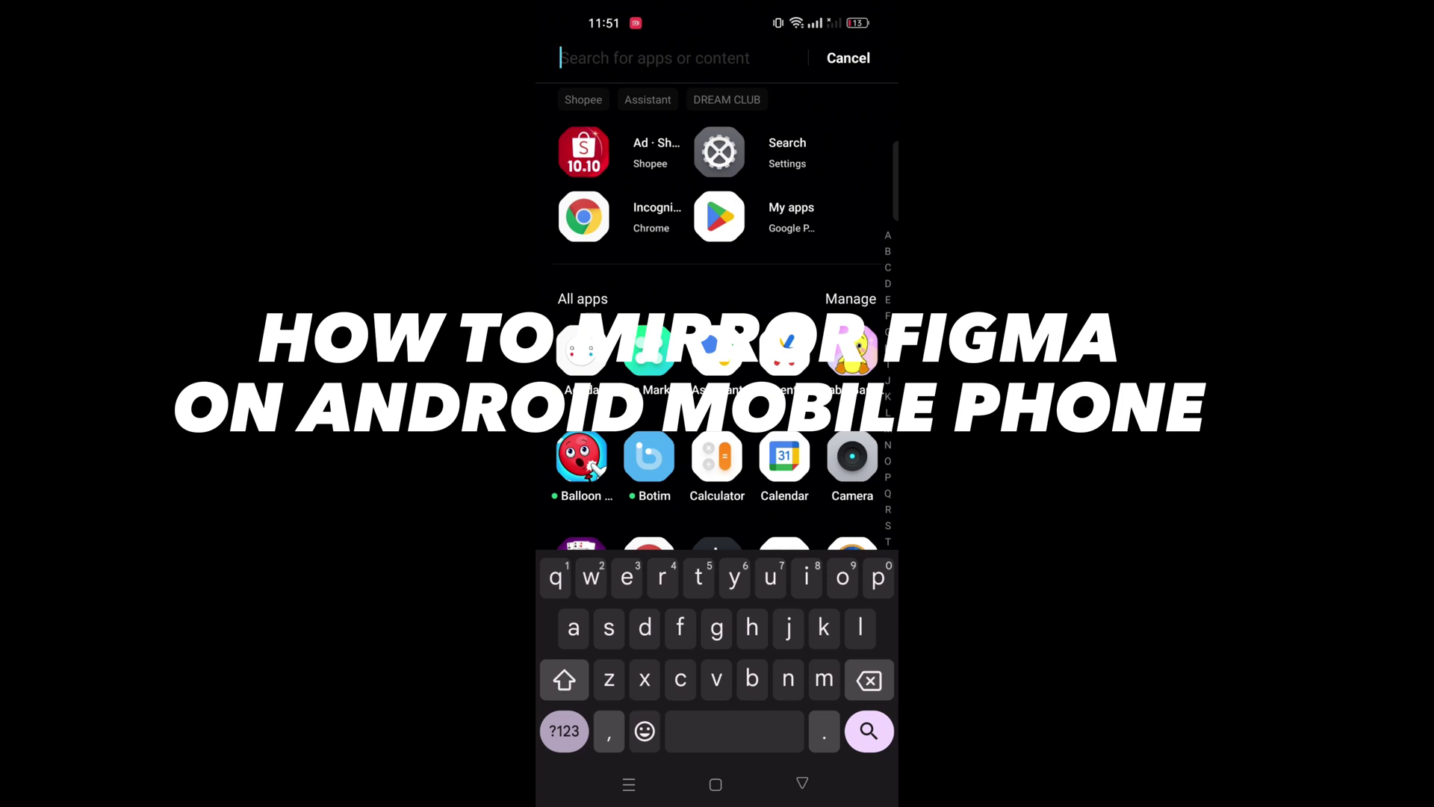
text(play)
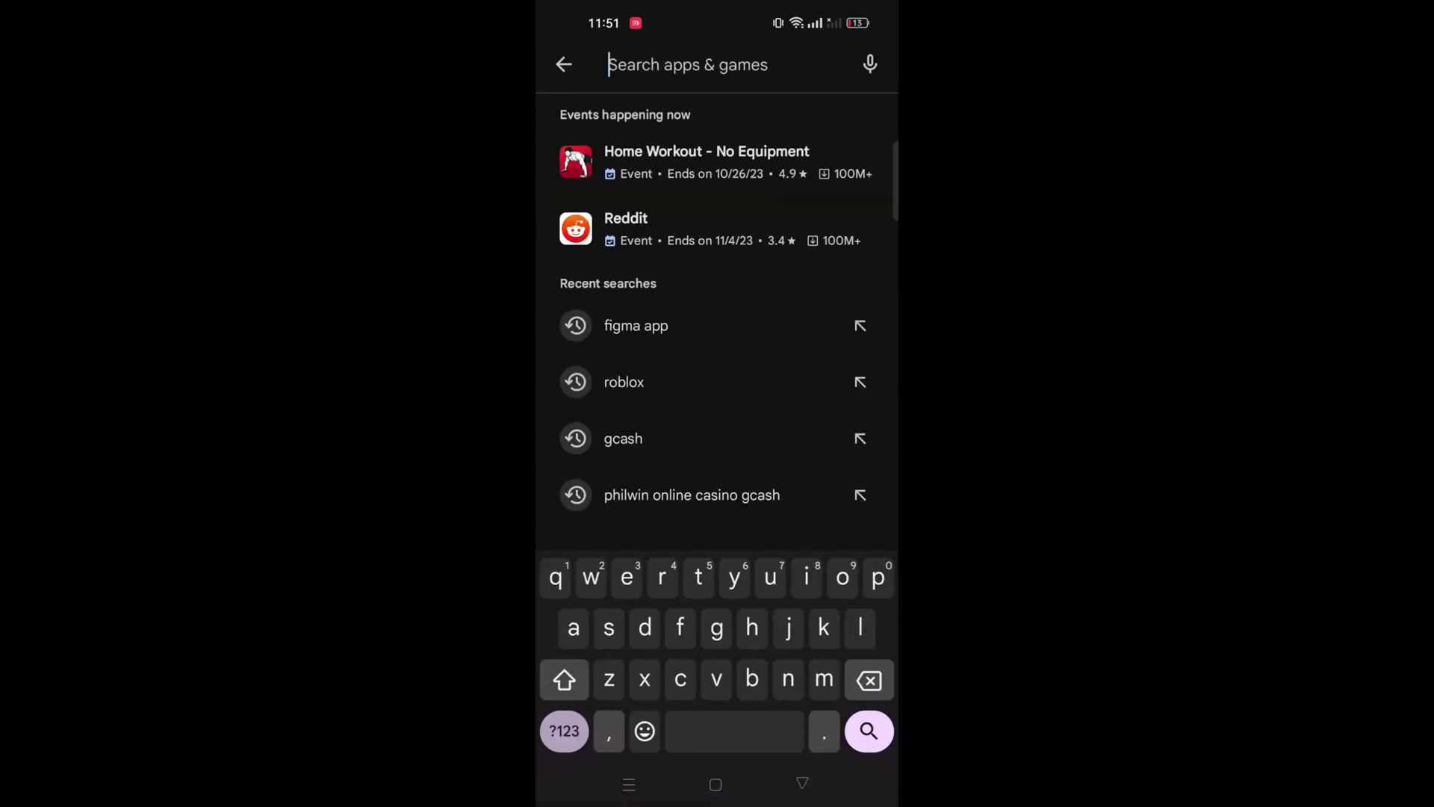
text(figma app)
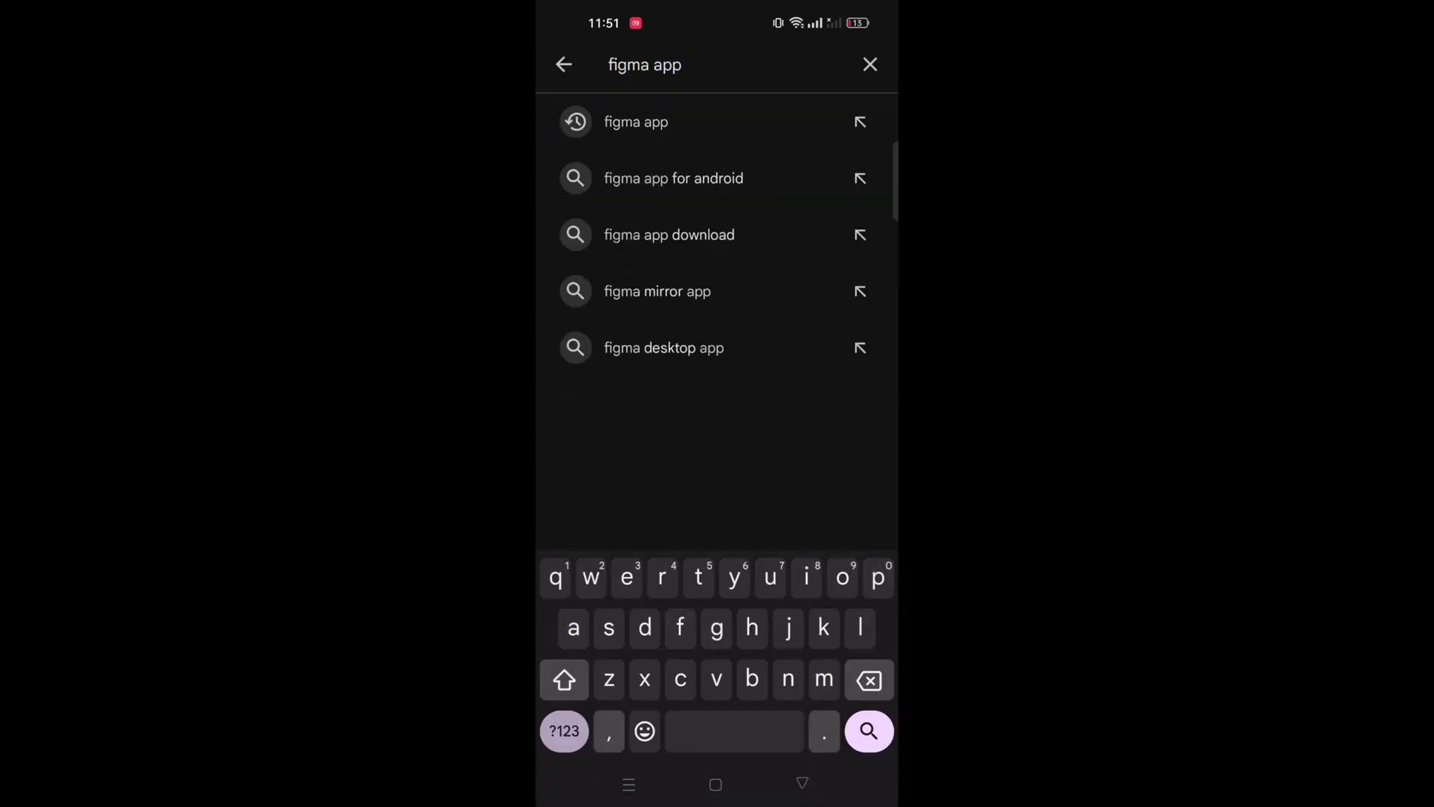
- Search the Play Store for "figma app" and install Figma – prototype mirror
click(653, 122)
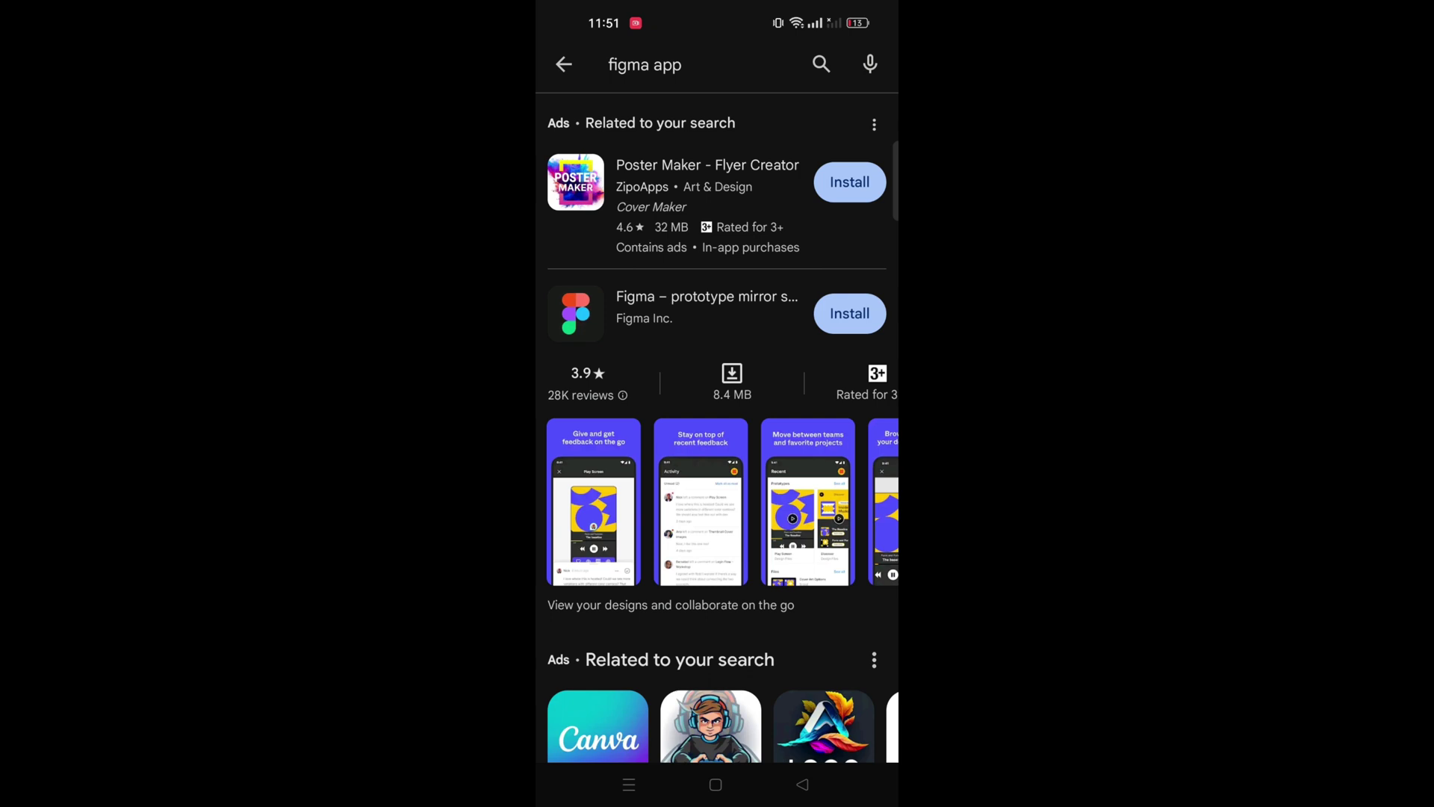
click(849, 313)
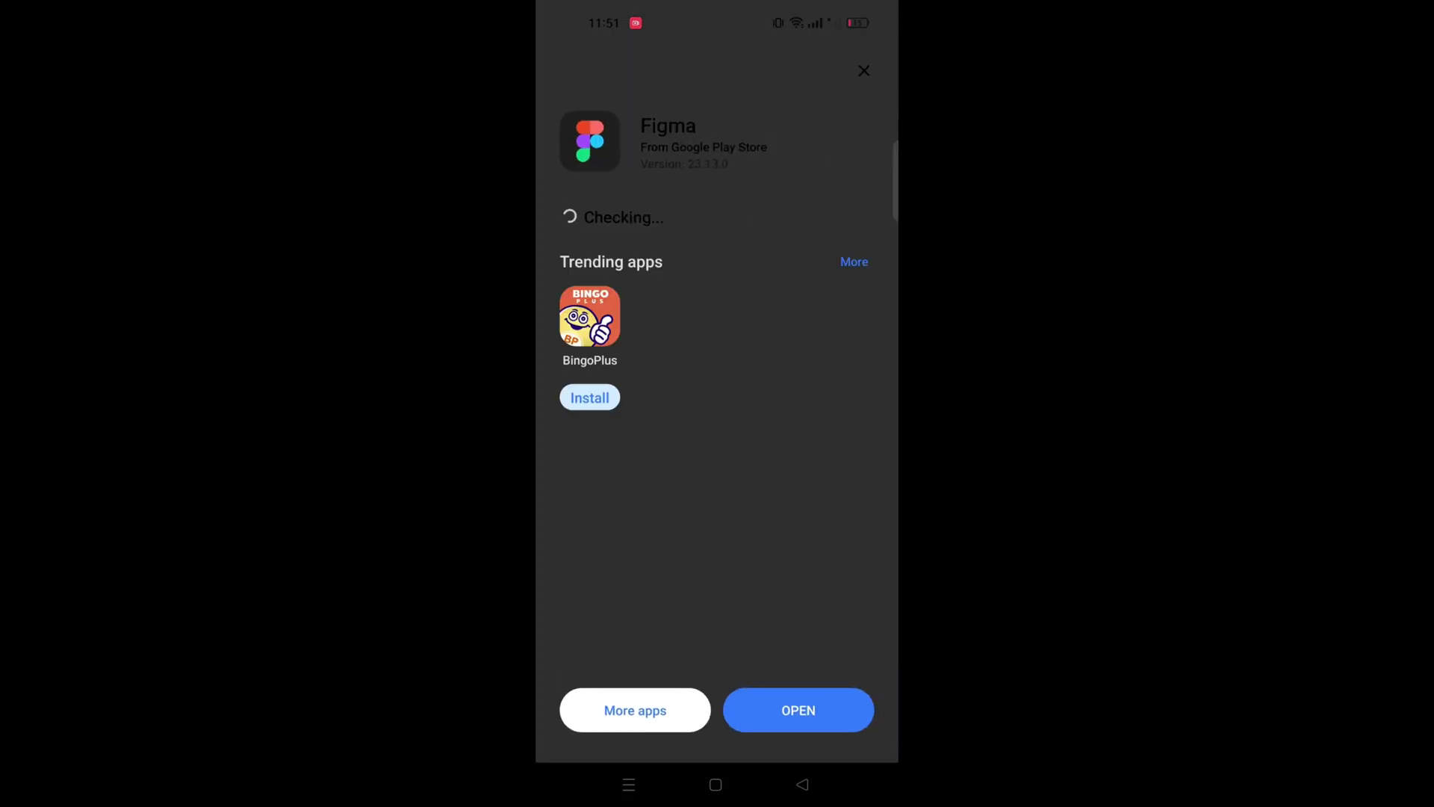
- Launch the newly installed Figma app from the Play Store
click(797, 709)
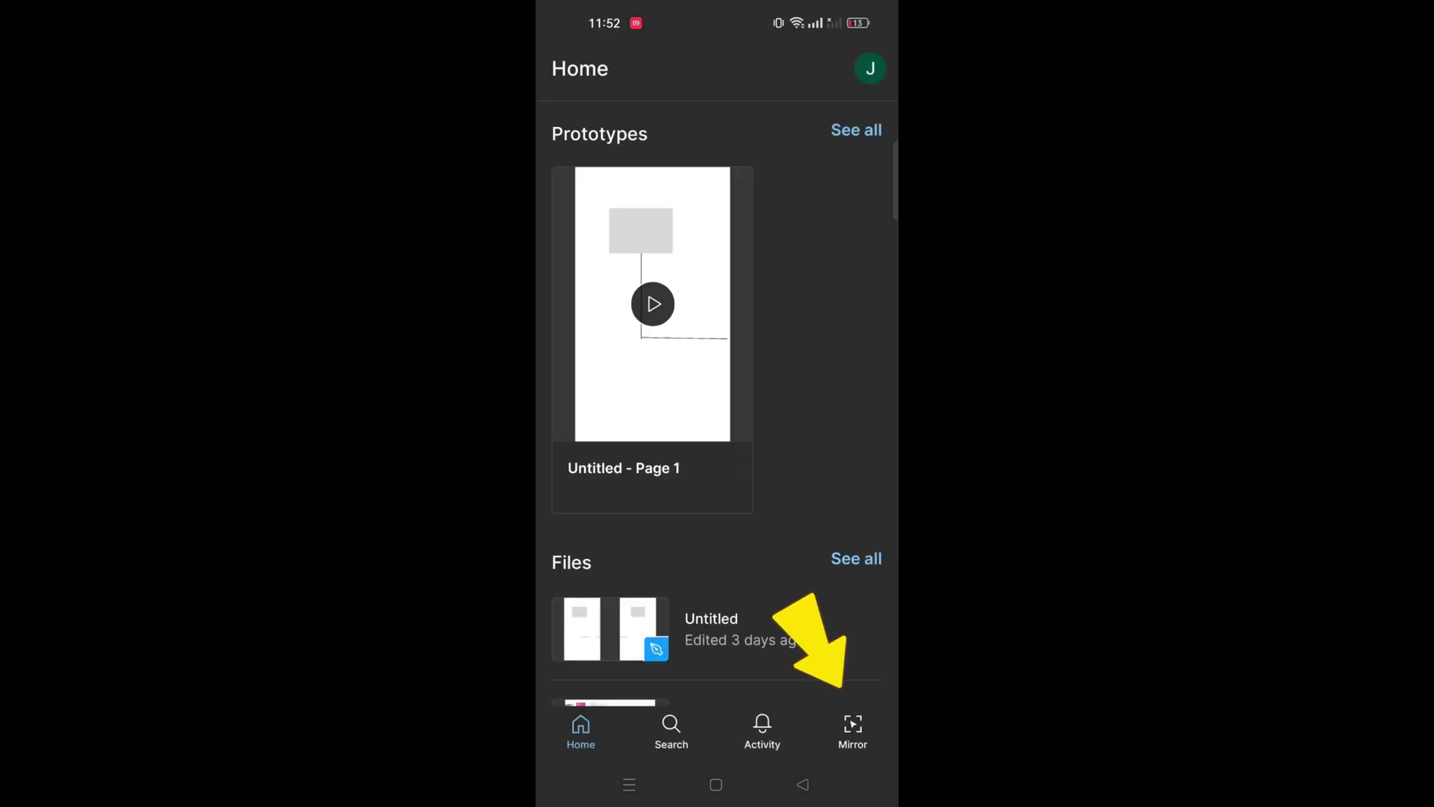
- Switch the Figma phone app to the Mirror tab
click(853, 731)
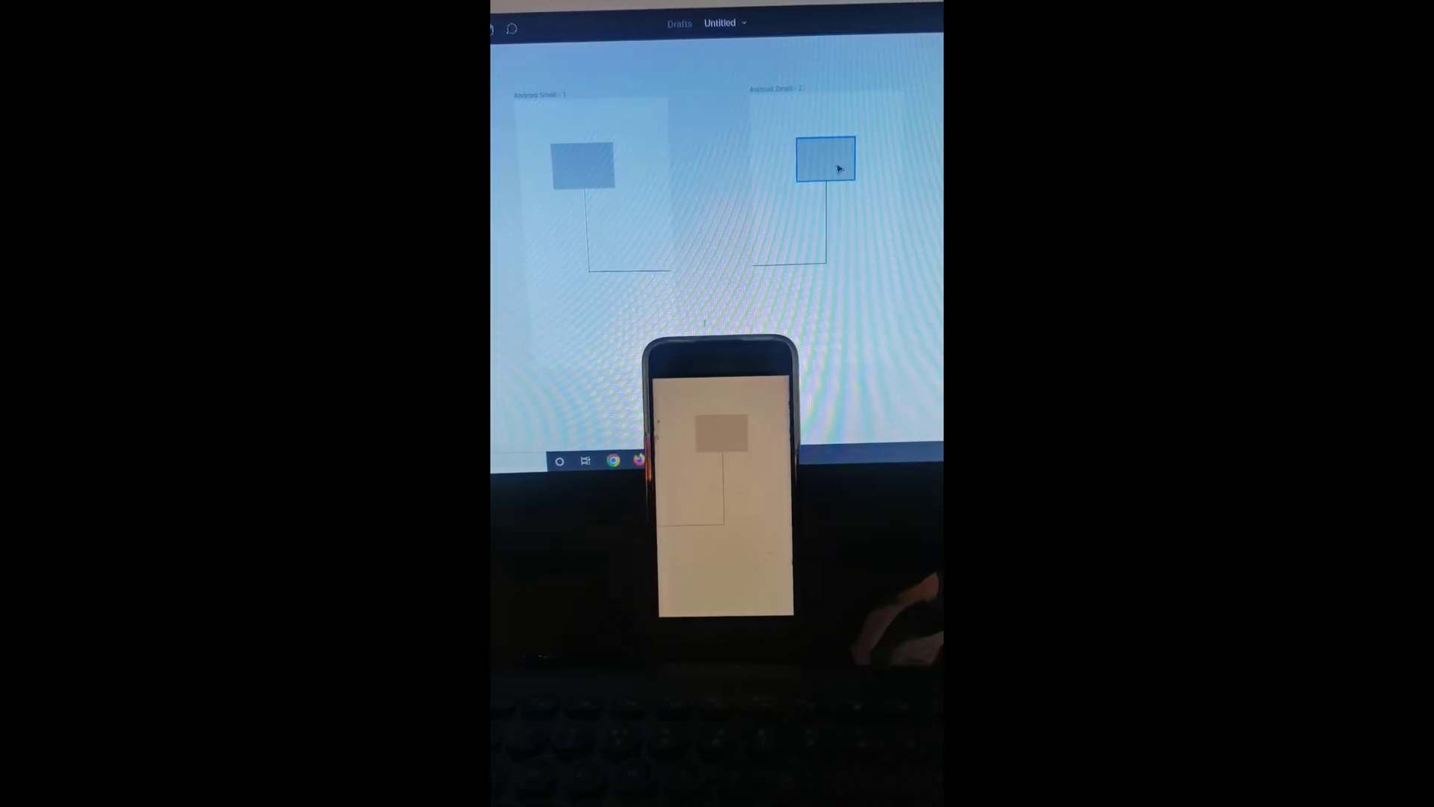
- Drag the rectangle in the desktop Android frame upward so the phone mirror updates
mouse_move(846, 167)
mouse_down()
mouse_move(830, 140)
mouse_move(827, 166)
mouse_up()
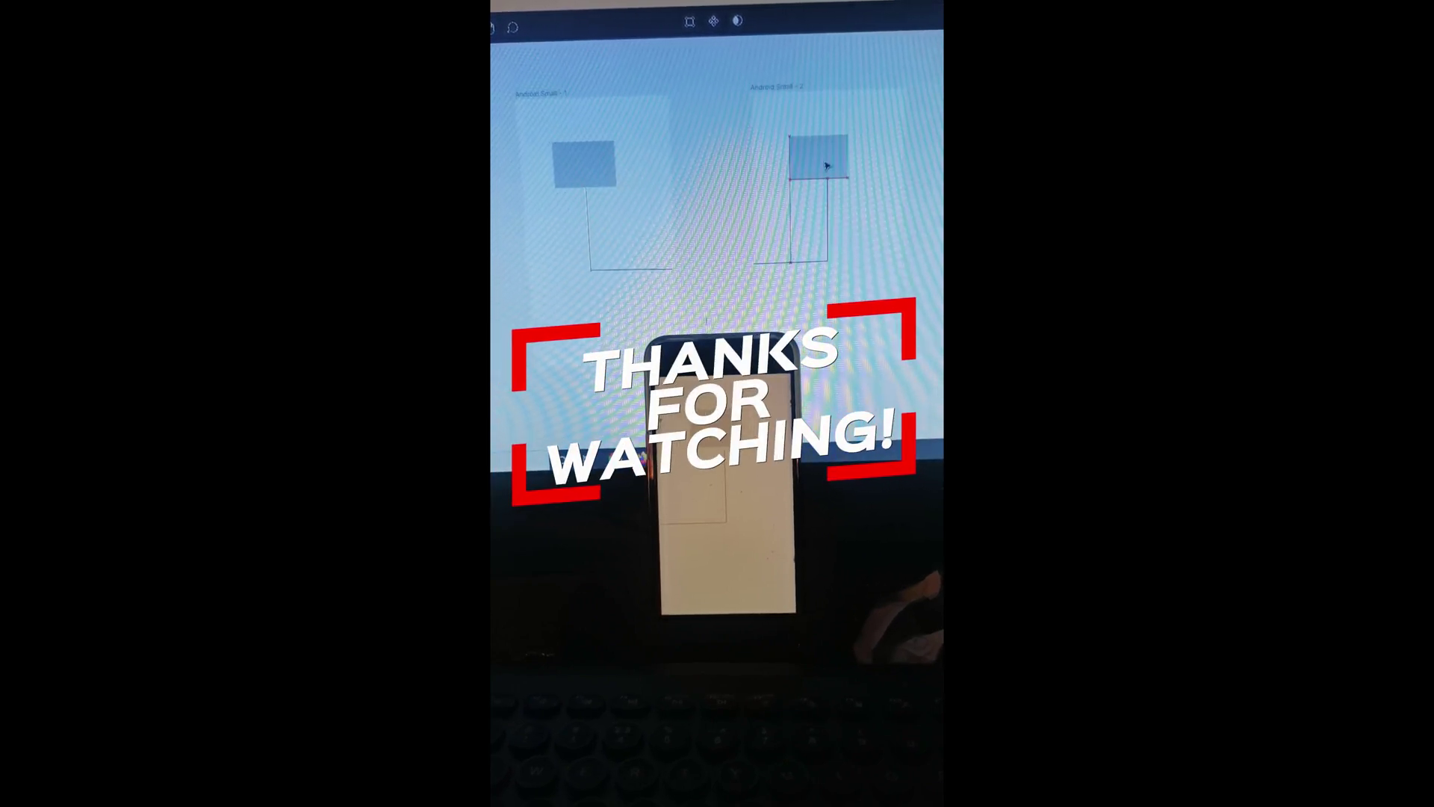
- Nudge the right-hand frame's rectangle slightly, watching the change mirror live
drag(828, 164, 829, 157)
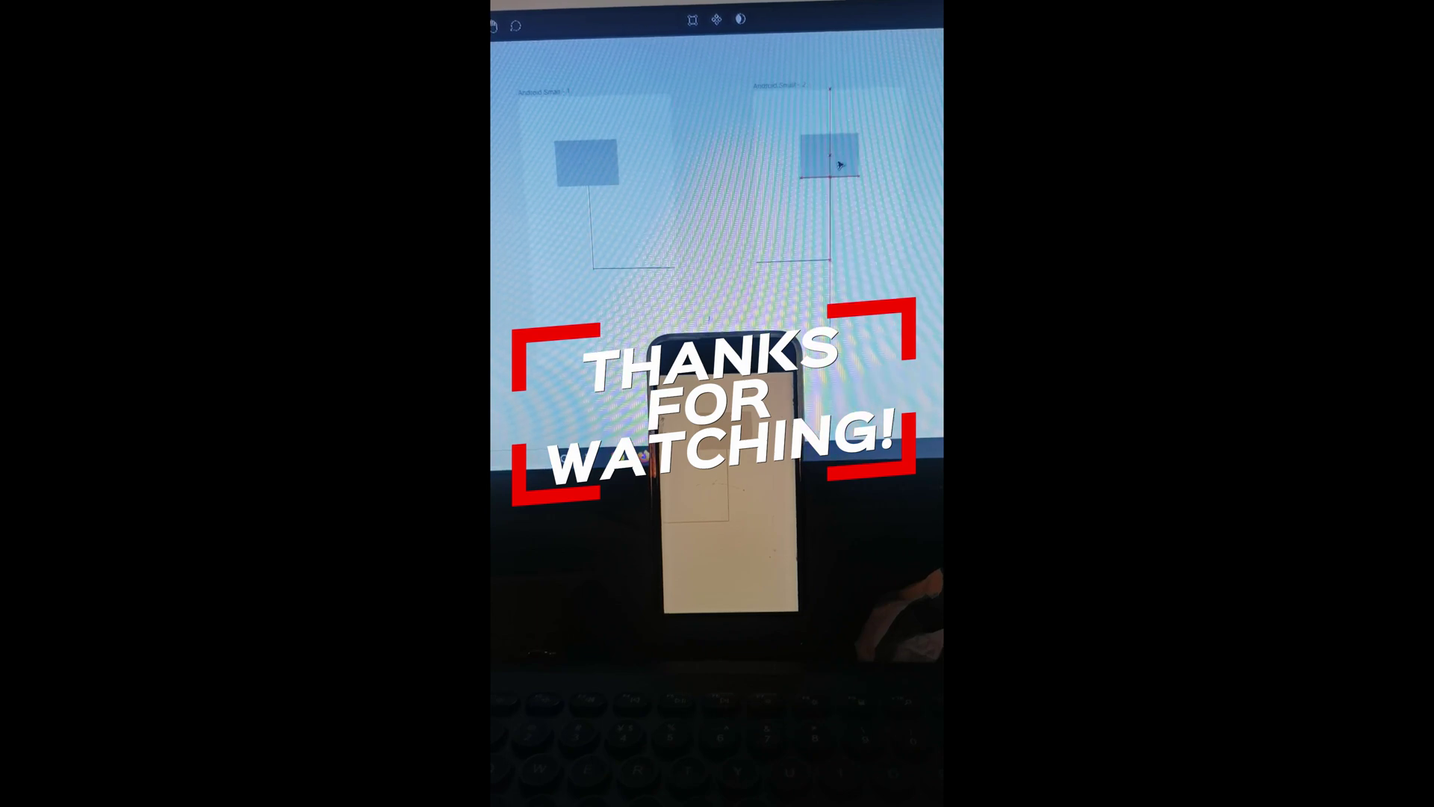